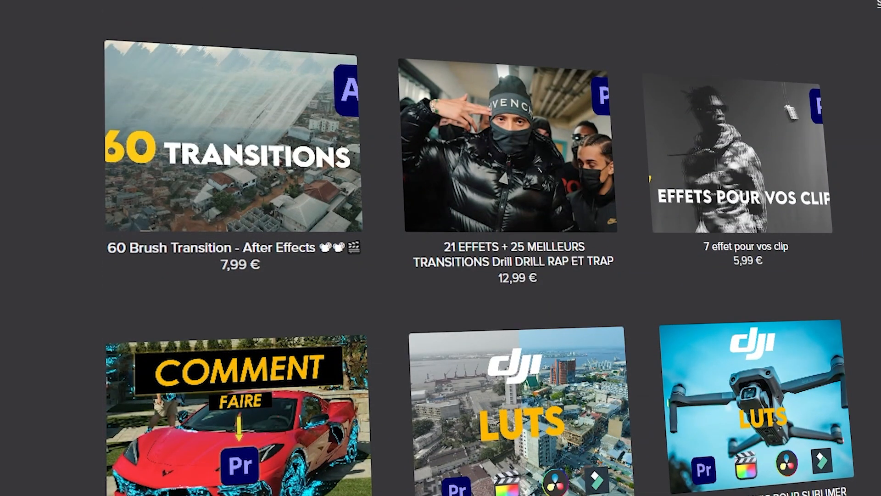
scroll(440, 247, "down", 12)
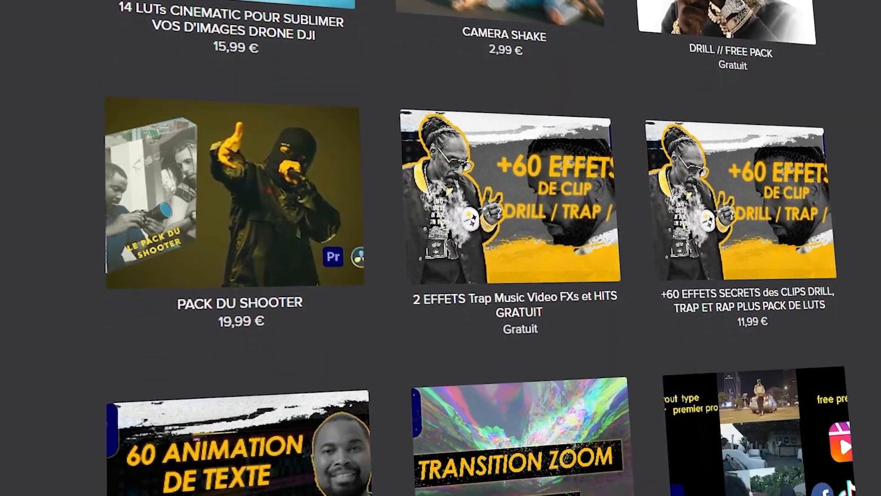
scroll(440, 248, "down", 5)
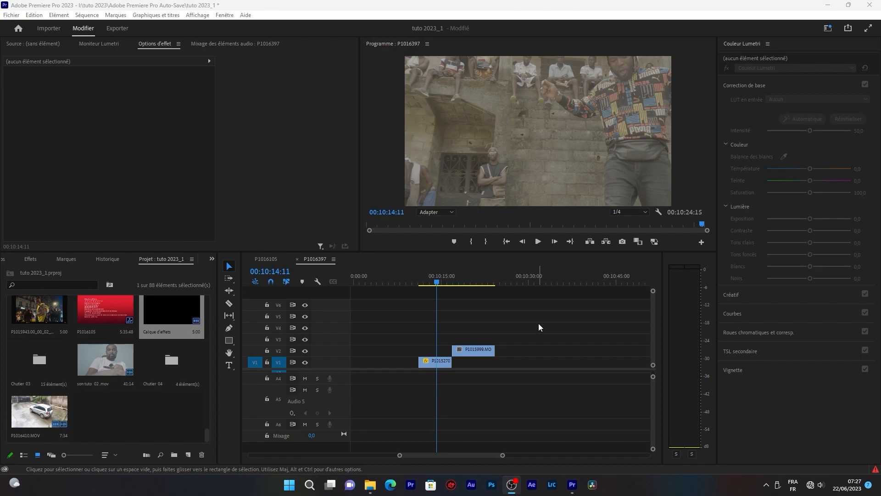
- Place the existing Calque d'effets adjustment layer on track V4, aligned above the P1015270.MOV clip
mouse_move(437, 275)
left_mouse_down()
mouse_move(425, 287)
mouse_move(431, 283)
left_mouse_up()
left_click(516, 321)
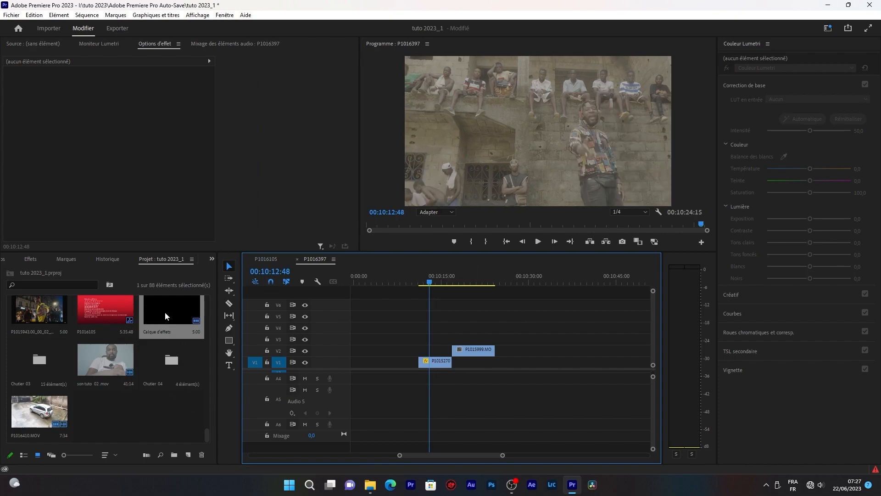
left_click(187, 454)
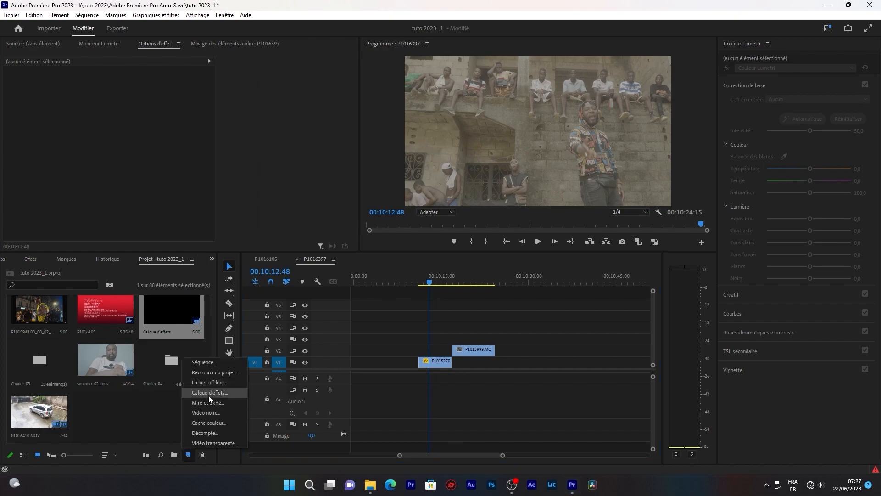
left_click(147, 406)
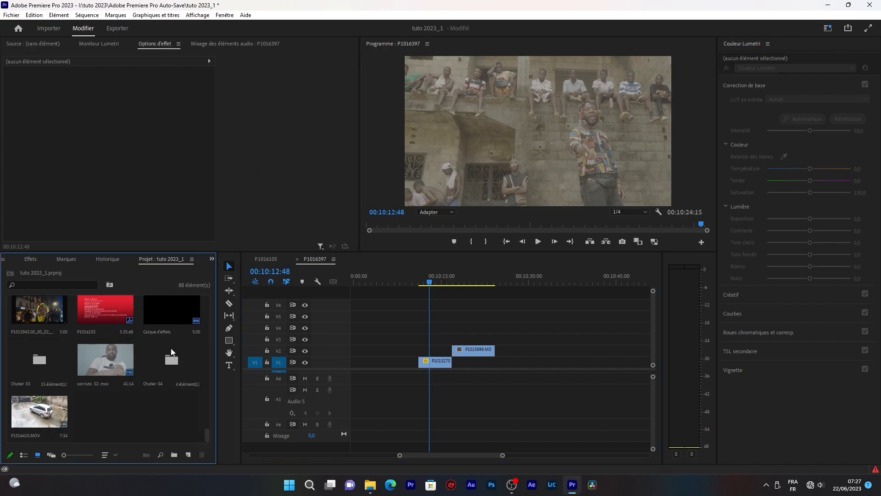
left_click_drag(185, 314, 451, 326)
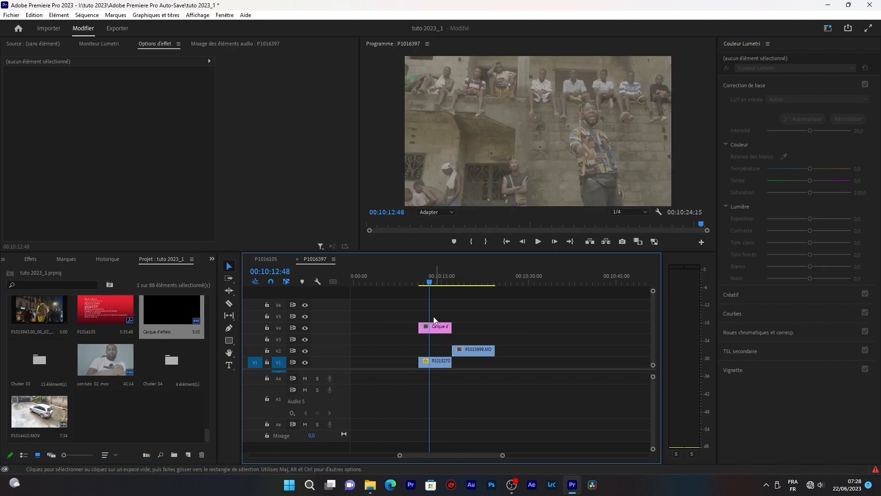
- Apply the LUT CLIP DARK.cube file as the Lumetri creative look on the adjustment layer above P1015270.MOV
left_click(435, 284)
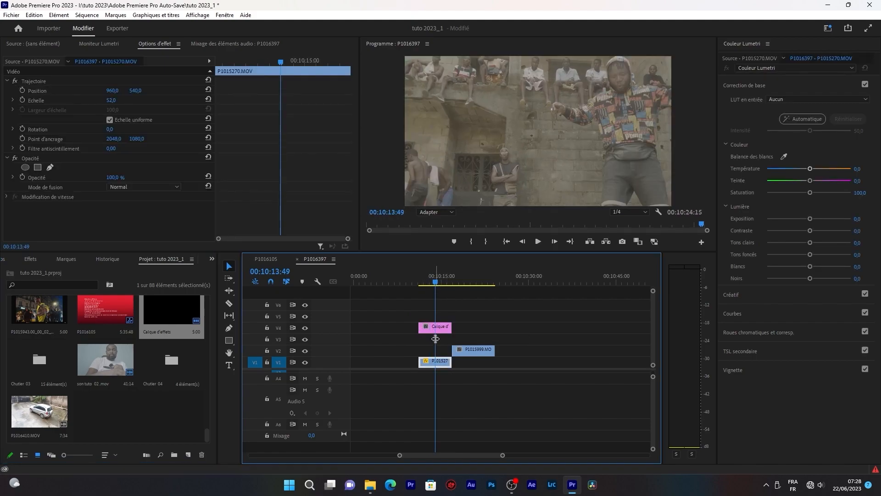
left_click(436, 328)
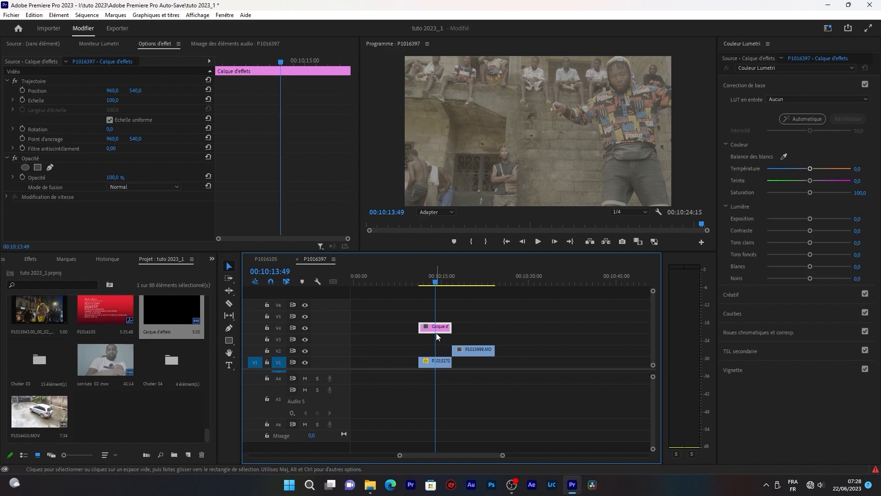
left_click(396, 432)
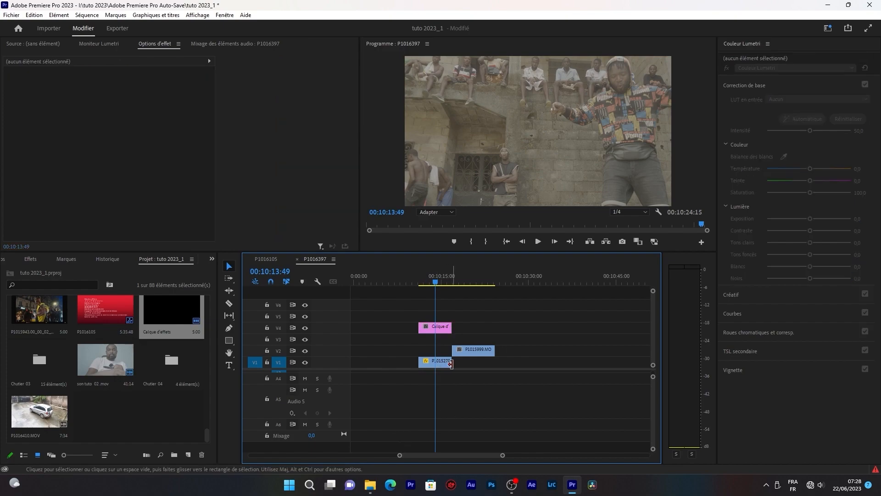
left_click(446, 327)
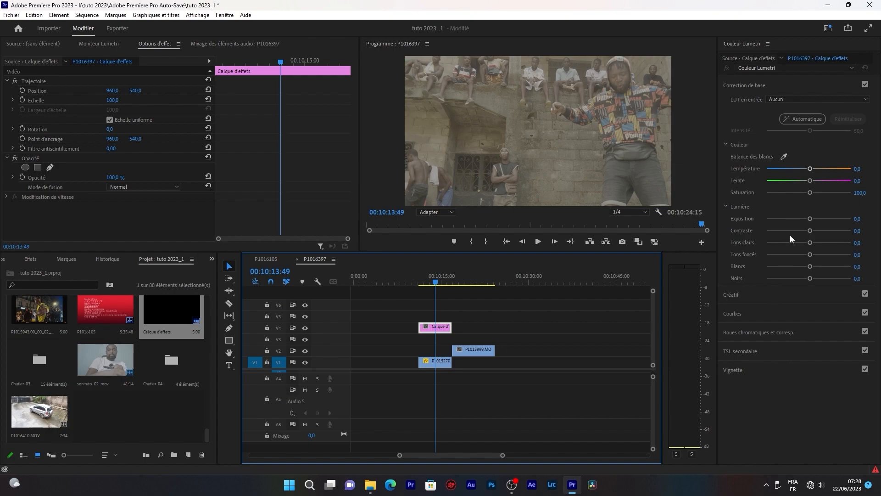
left_click(776, 295)
left_click(775, 119)
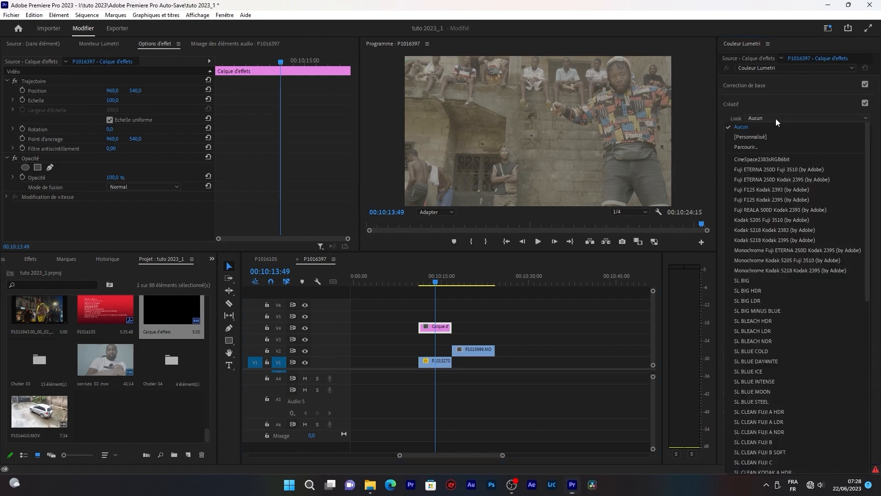
left_click(775, 147)
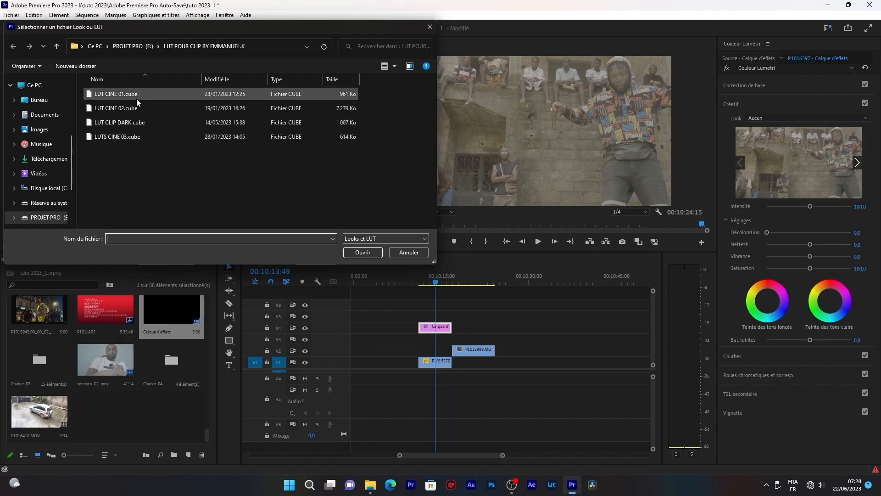
left_click(111, 123)
left_click(362, 252)
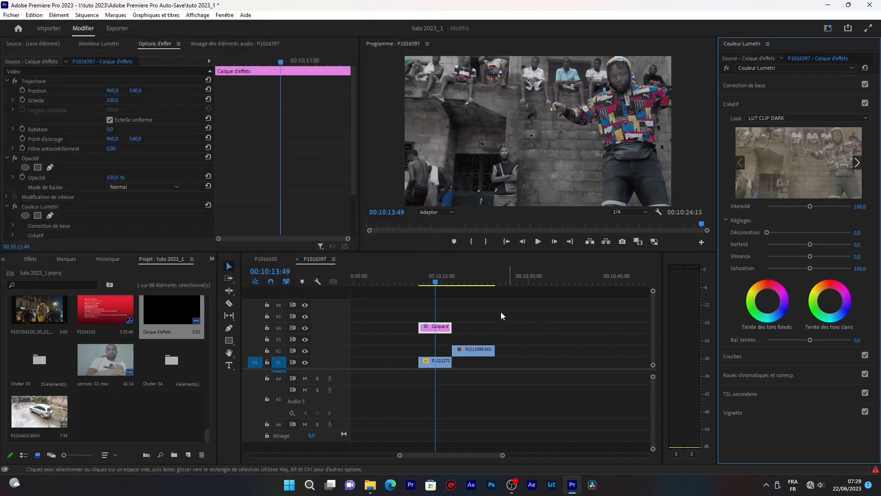
- Duplicate the graded adjustment layer on V4 above the P1015999.MOV clip and extend its start to cover the whole clip
left_click(432, 287)
left_click_drag(432, 287, 425, 285)
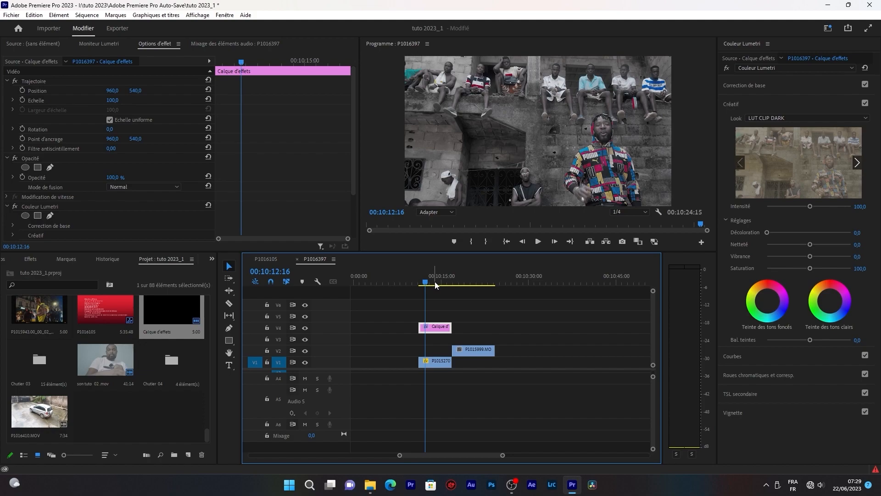
left_click_drag(435, 285, 483, 285)
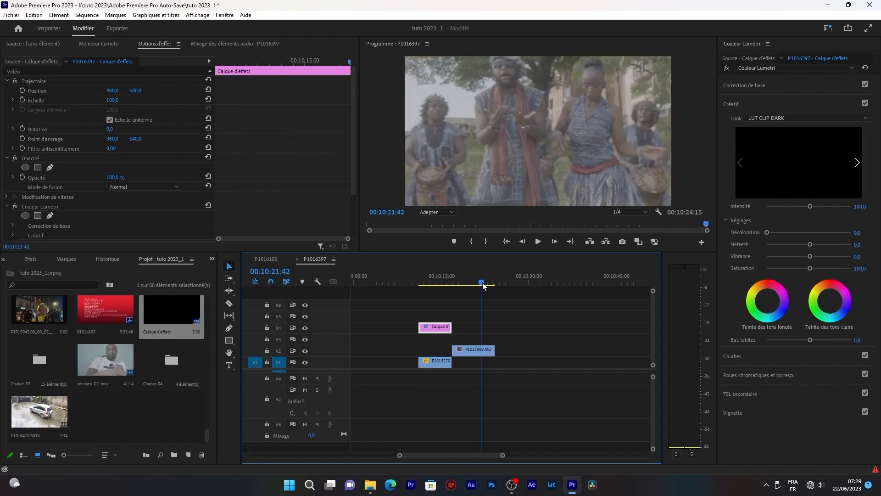
double_click(440, 326)
left_click_drag(440, 327, 481, 326)
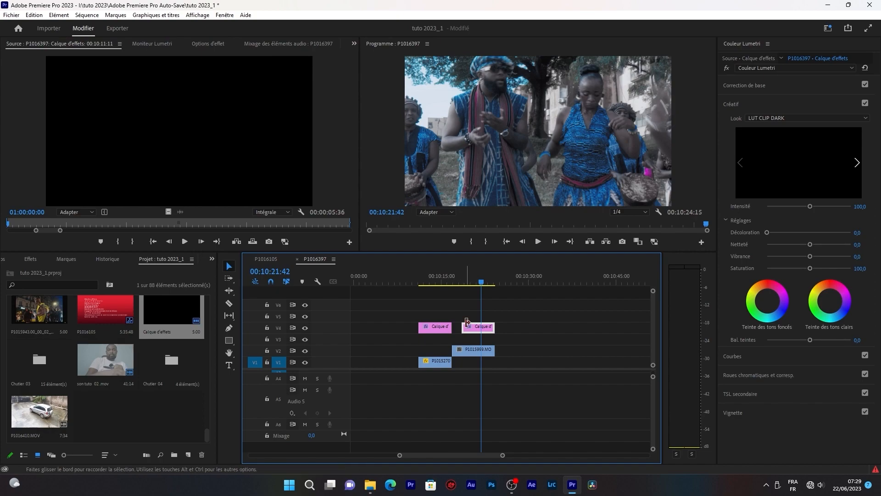
left_click_drag(466, 326, 453, 326)
left_click(464, 278)
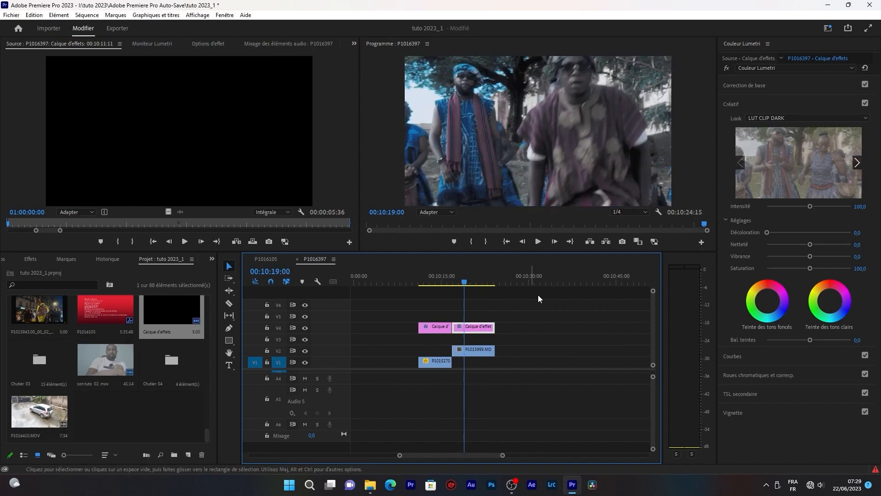
- Correct the second adjustment layer's white balance with Température 20,7 and Teinte -7,6, checking several frames of the clip
left_click_drag(465, 280, 459, 282)
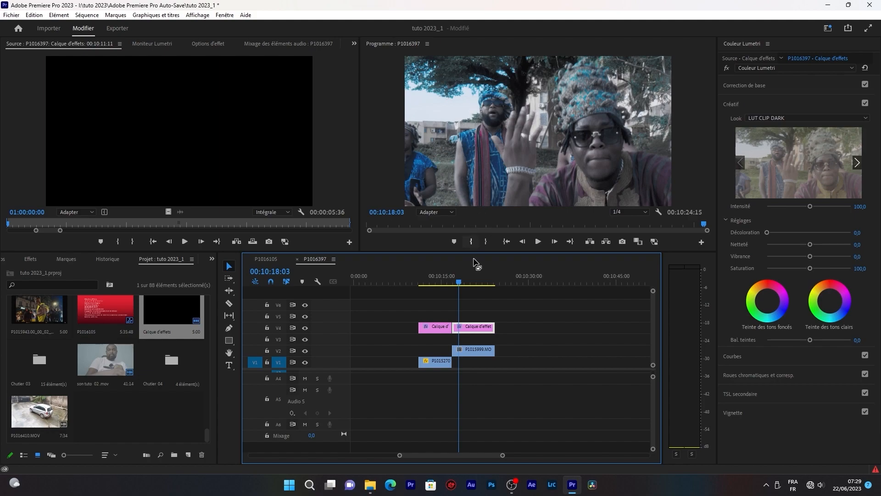
left_click(762, 84)
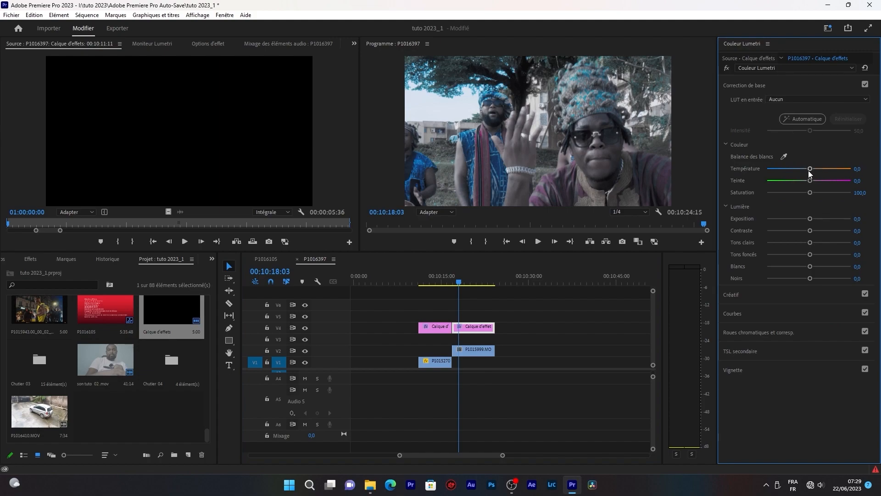
mouse_move(810, 169)
left_mouse_down()
mouse_move(814, 183)
mouse_move(806, 182)
left_mouse_up()
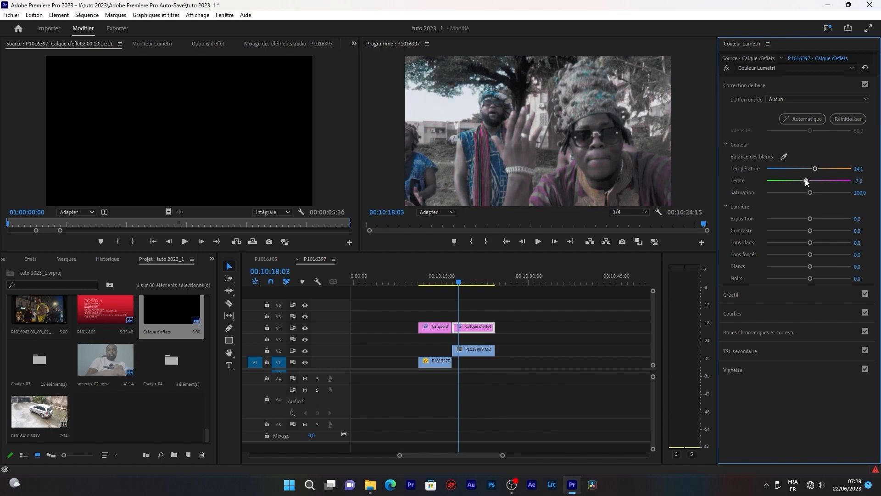
left_click(475, 278)
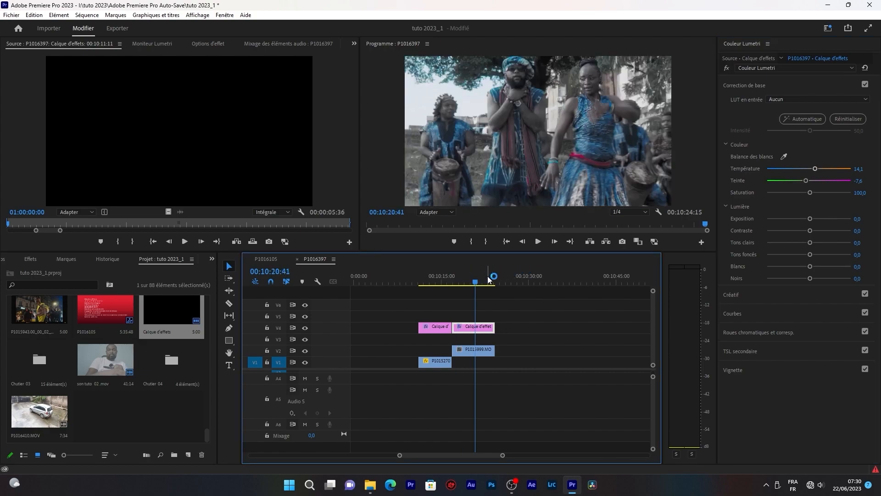
left_click(487, 278)
left_click(471, 278)
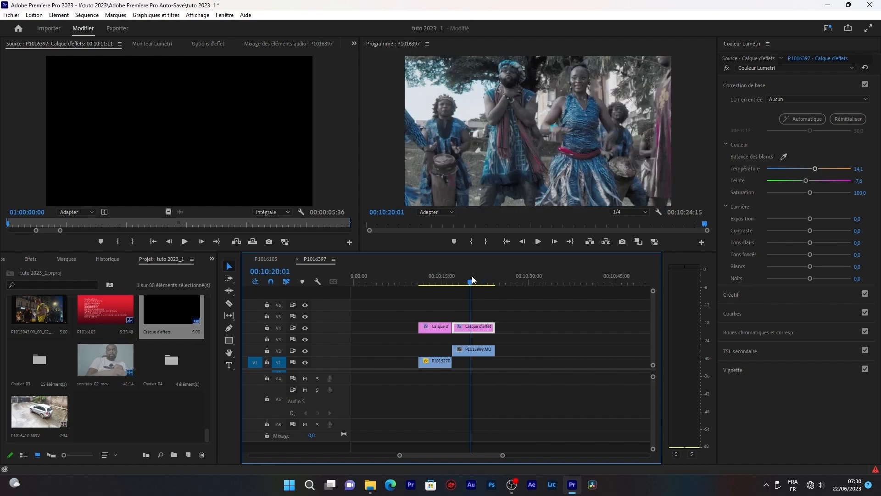
left_click(463, 277)
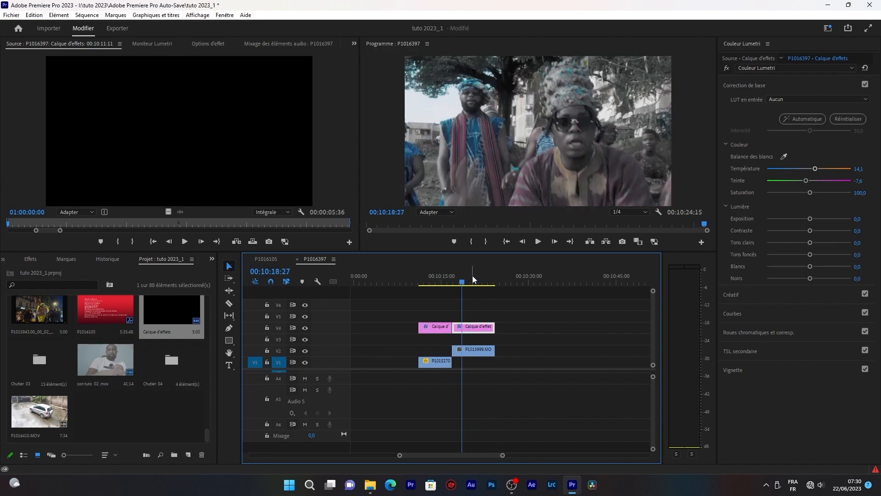
left_click(470, 278)
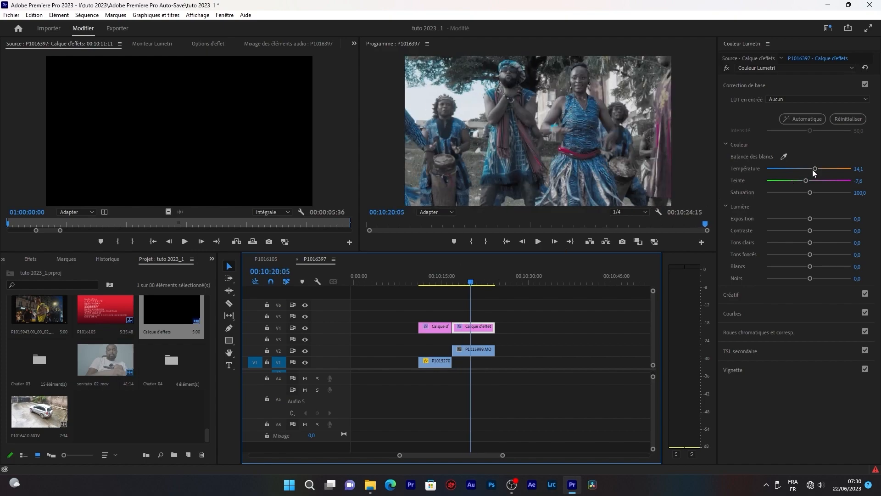
left_click_drag(815, 169, 819, 171)
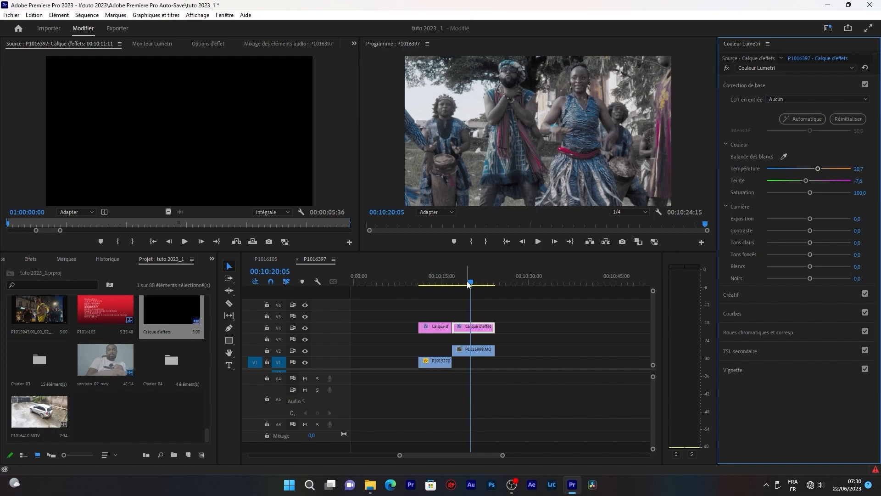
left_click_drag(470, 284, 486, 282)
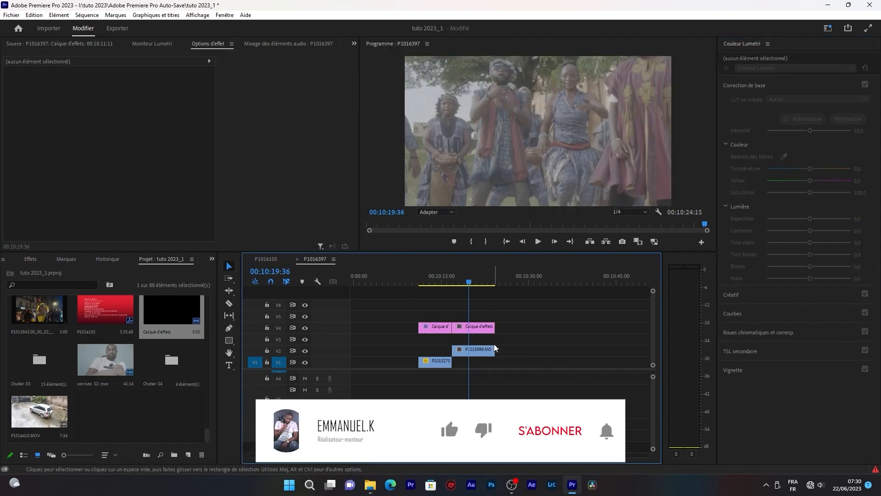
- Apply the LUT CINE 01.cube file as the Lumetri creative look on the adjustment layer above P1015999.MOV
left_click(465, 330)
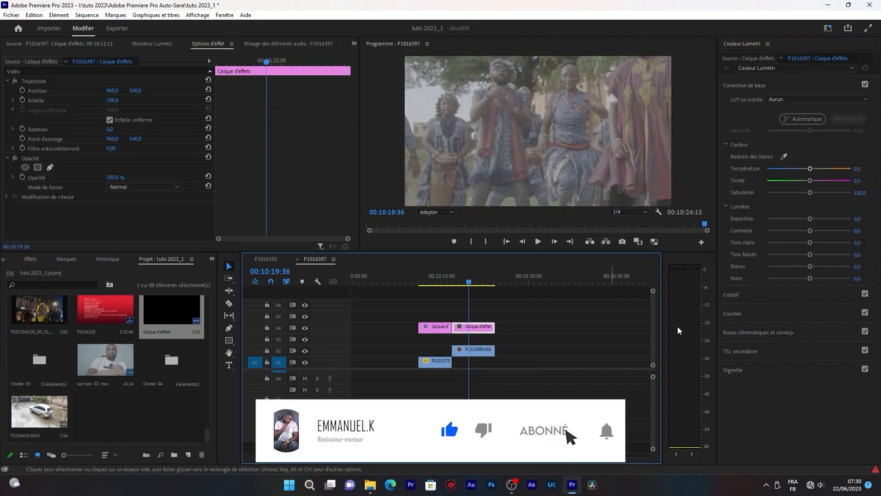
left_click(775, 294)
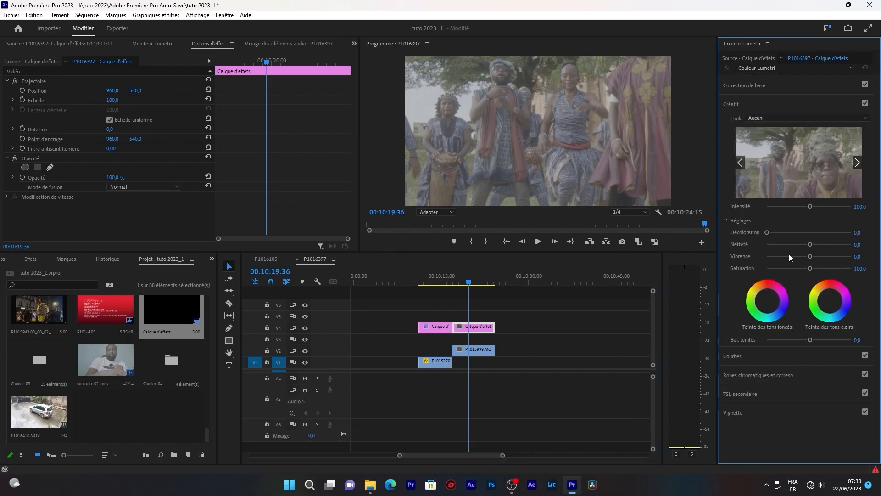
left_click(788, 118)
left_click(765, 147)
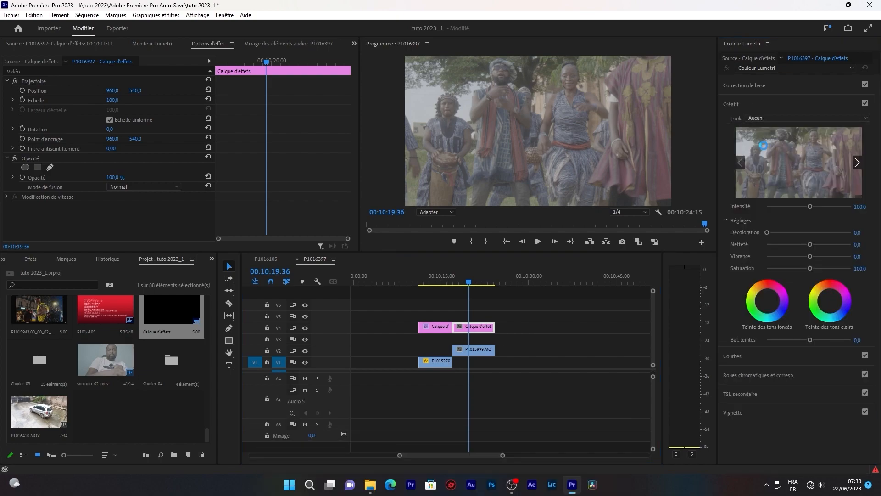
left_click(156, 94)
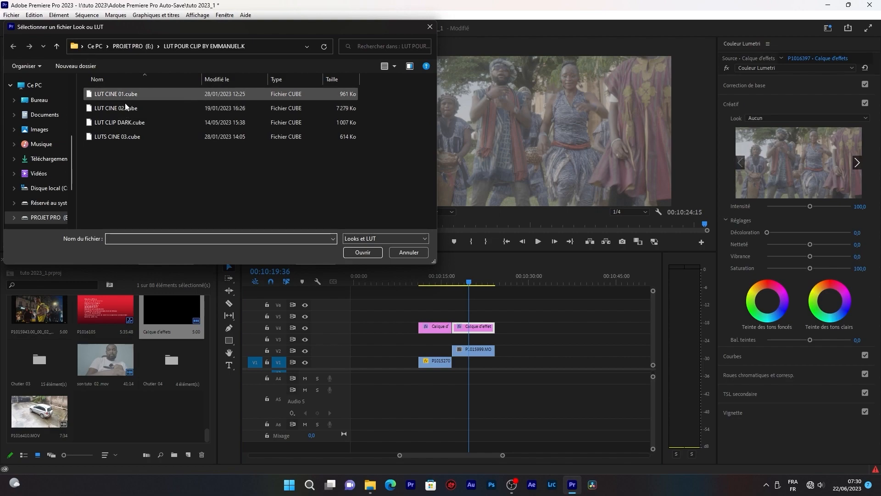
left_click(362, 252)
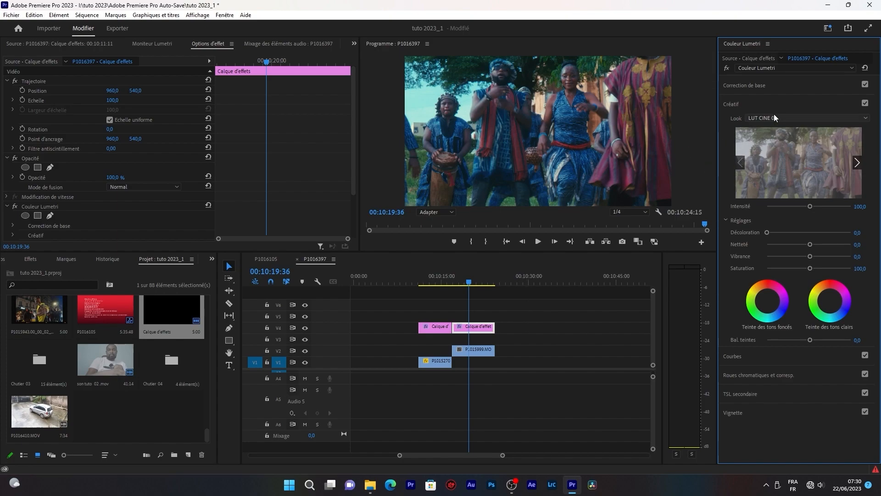
- Raise the second adjustment layer's Tons clairs to 23,9 and Tons foncés to 15,2, and check another frame
left_click(769, 87)
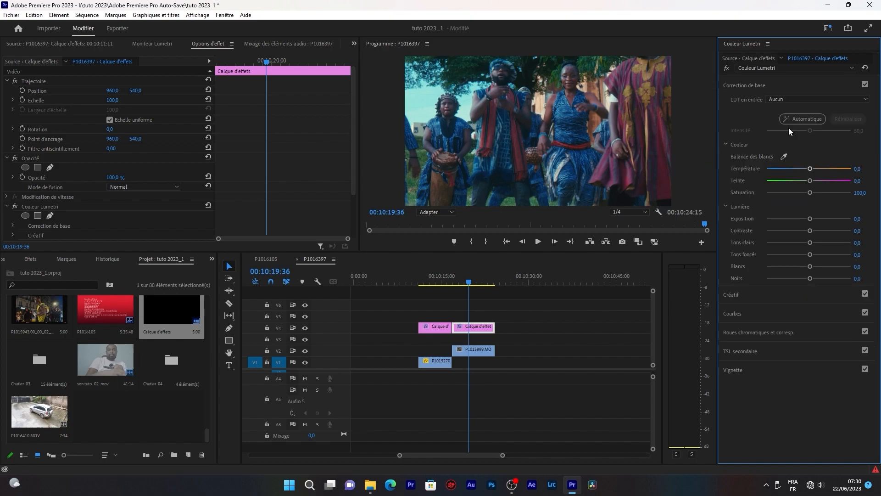
left_click(819, 242)
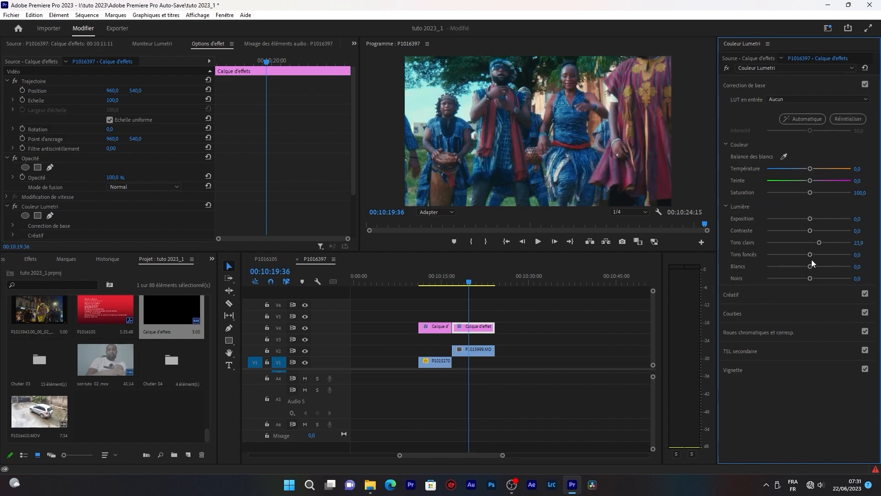
left_click(812, 254)
left_click_drag(815, 255, 816, 255)
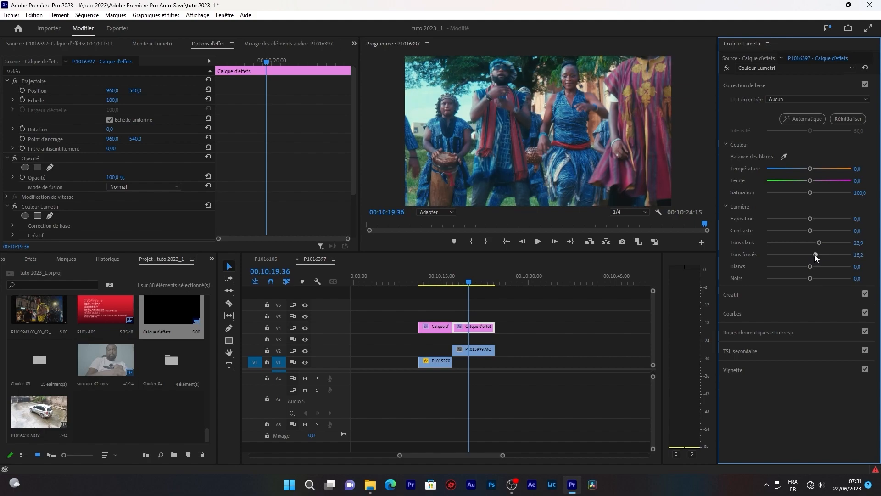
left_click(478, 281)
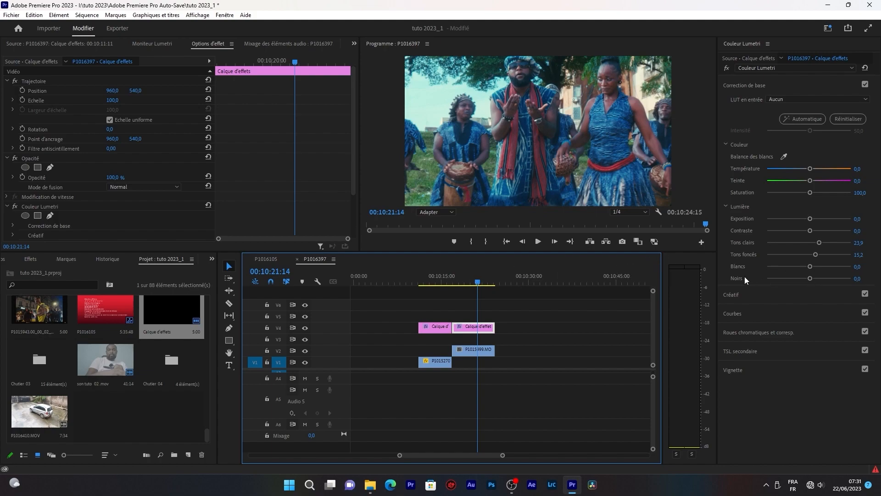
- Try the LUT CINE 02.cube file as the Lumetri creative look on the adjustment layer above P1015999.MOV
left_click(786, 293)
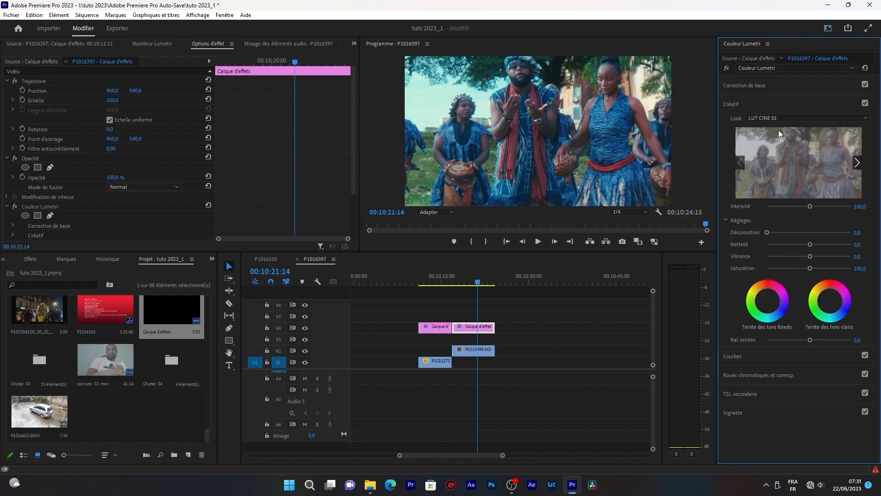
left_click(784, 117)
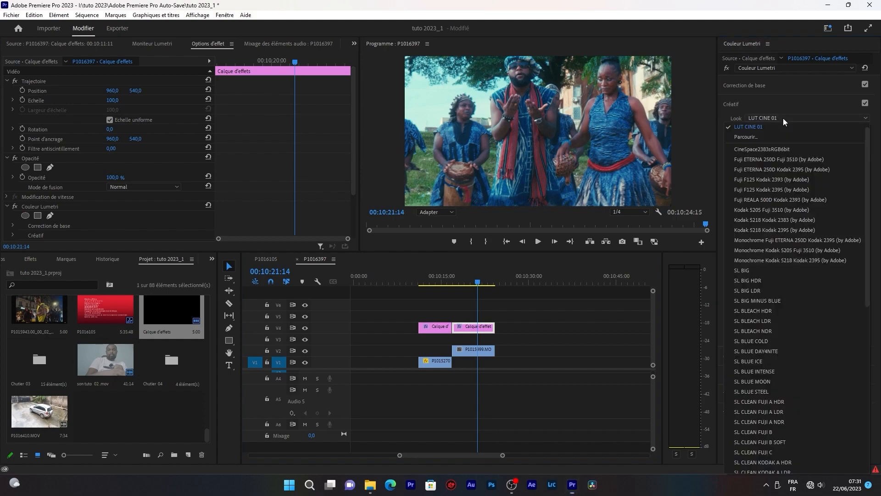
left_click(769, 137)
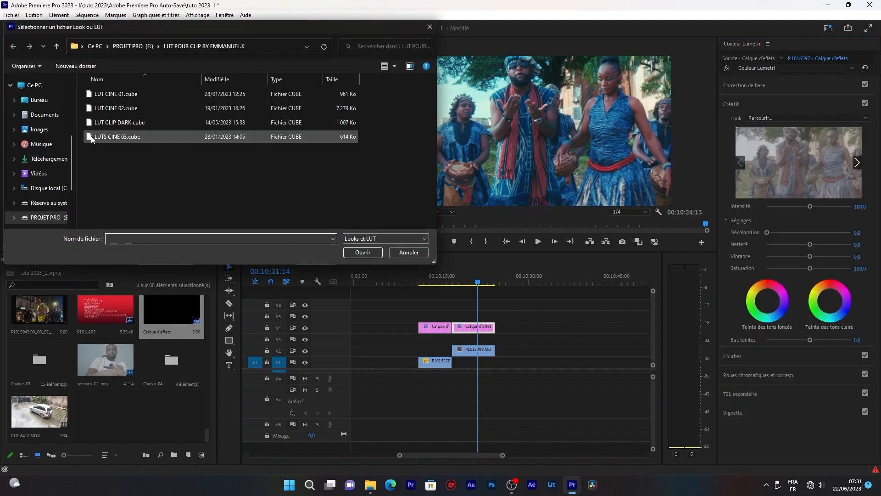
left_click(104, 109)
left_click(361, 252)
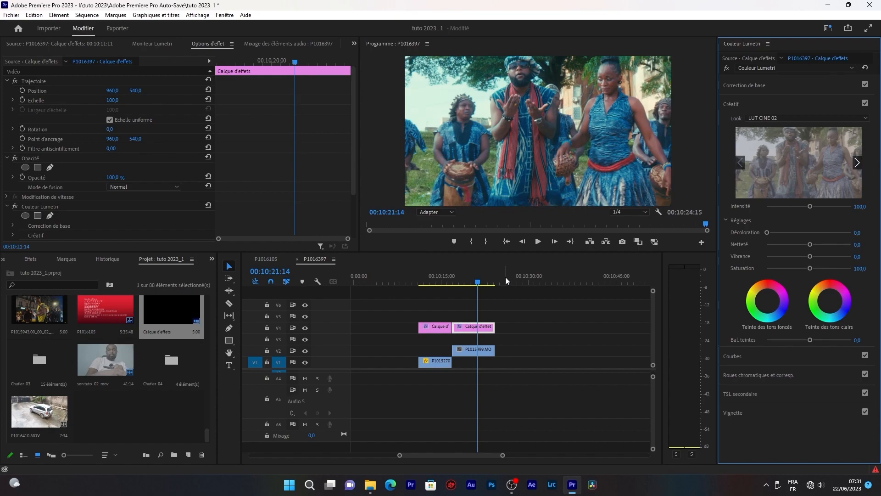
- Apply the LUTS CINE 03.cube file as the second adjustment layer's creative look and check an earlier frame
left_click(777, 119)
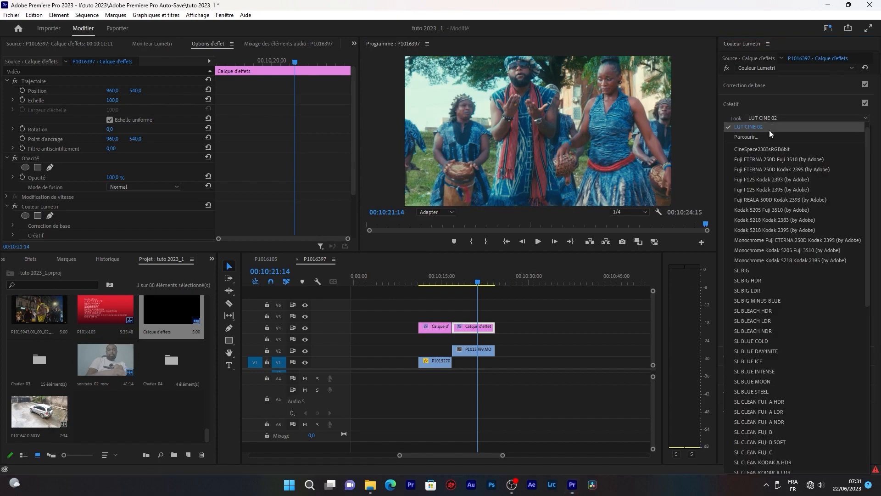
left_click(761, 142)
left_click(129, 140)
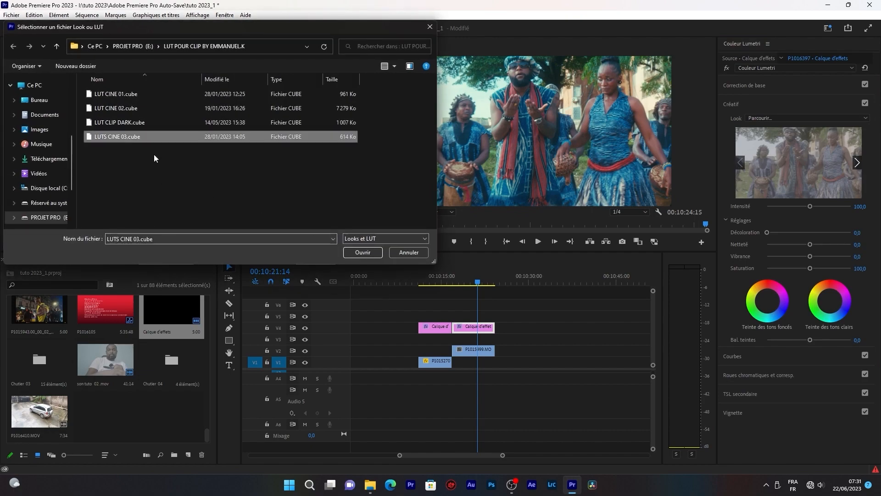
left_click(369, 256)
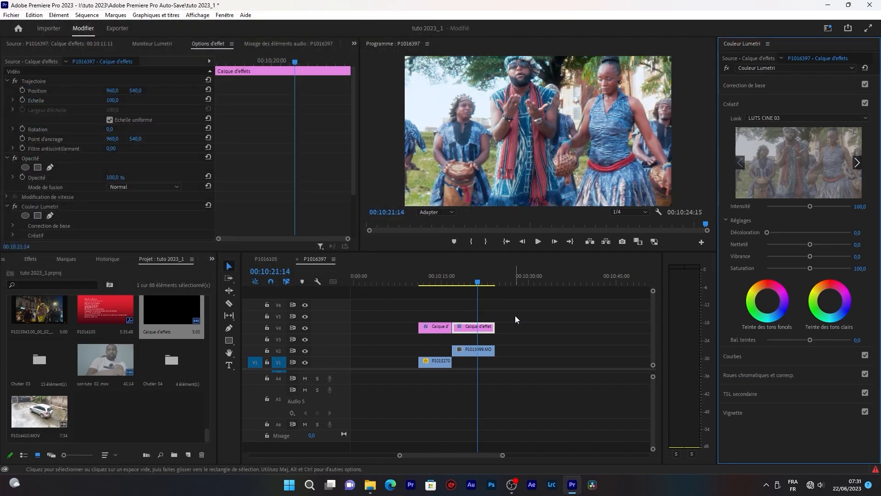
left_click(475, 283)
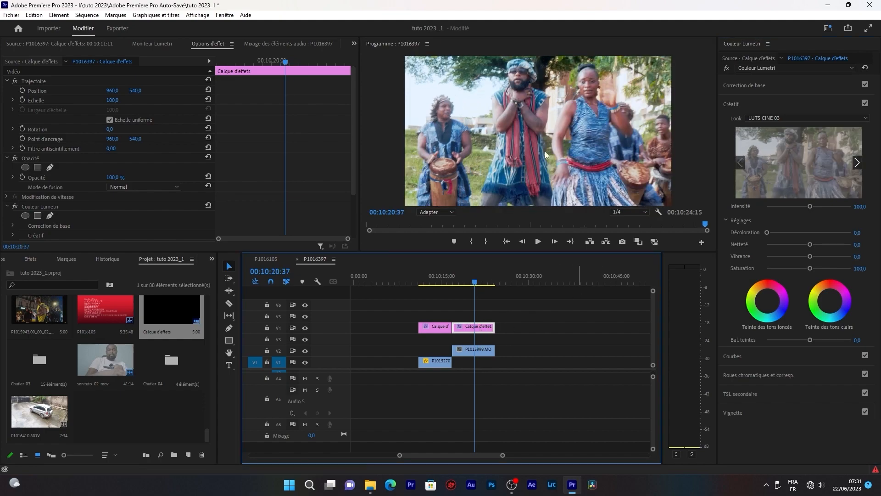
- Reset the second adjustment layer's Tons clairs and Tons foncés to 0 and check an earlier frame of the clip
left_click(757, 84)
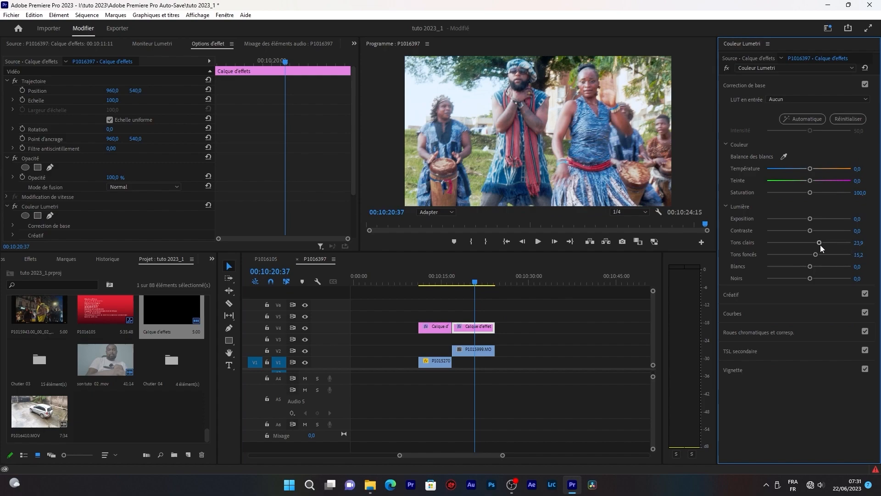
left_click_drag(819, 243, 812, 243)
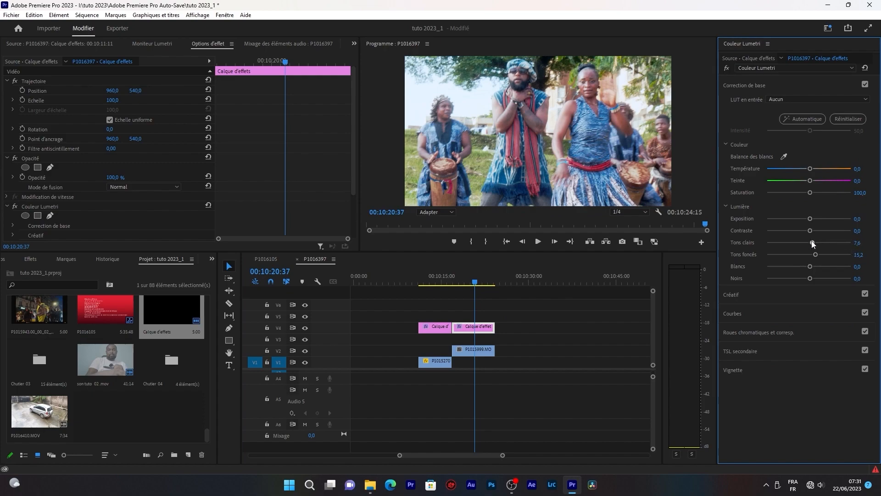
left_click(860, 244)
type("0")
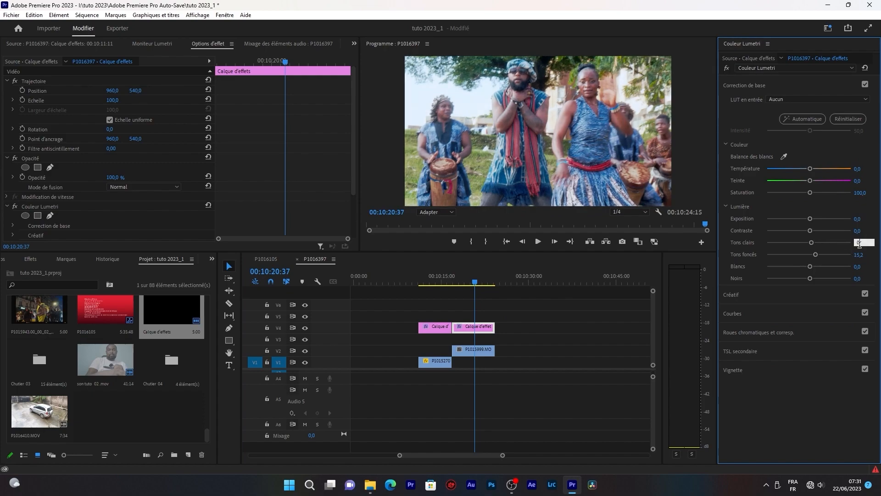
key("Tab")
type("0")
left_click(860, 231)
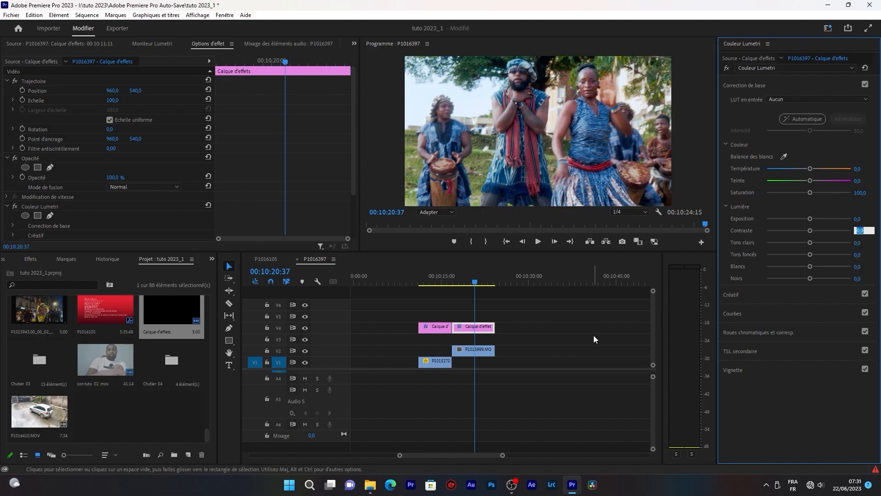
mouse_move(483, 285)
left_mouse_down()
mouse_move(491, 284)
mouse_move(469, 280)
left_mouse_up()
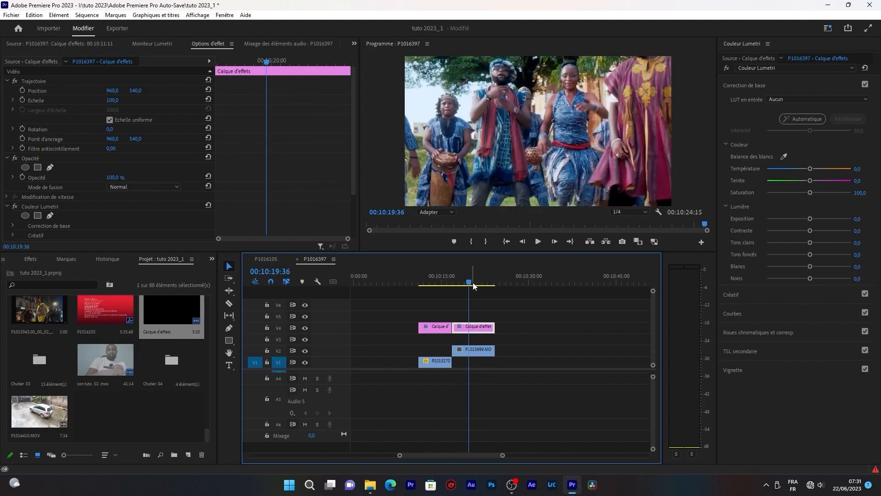